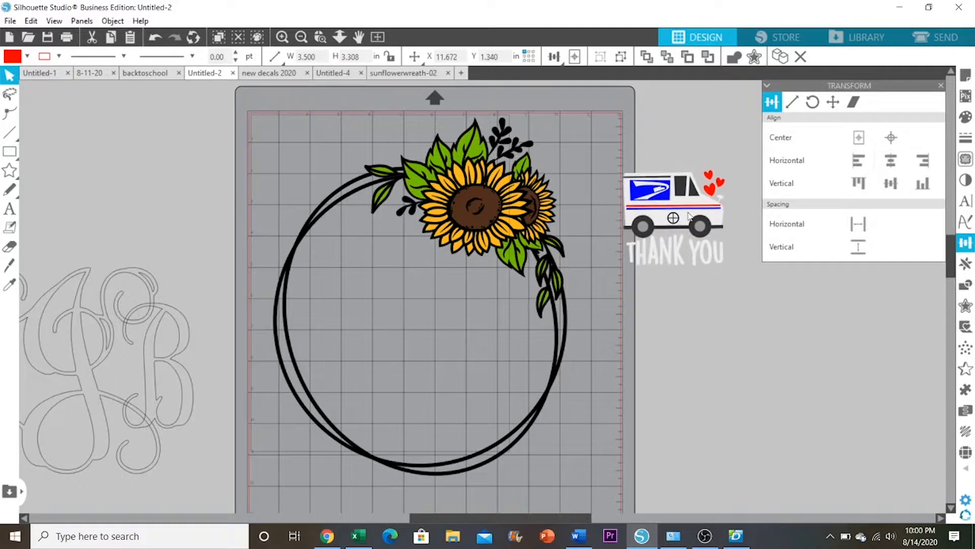
Move the mail truck design clear of the cutting mat and nudge the sunflower wreath slightly down on the mat
{"action": "key", "text": "Escape"}
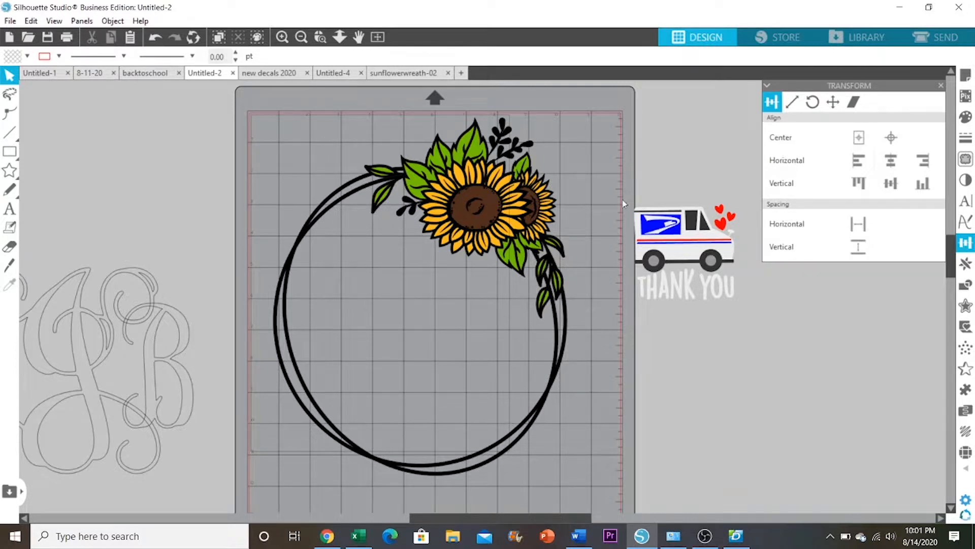
{"action": "left_click_drag", "start_coordinate": [673, 241], "coordinate": [690, 188]}
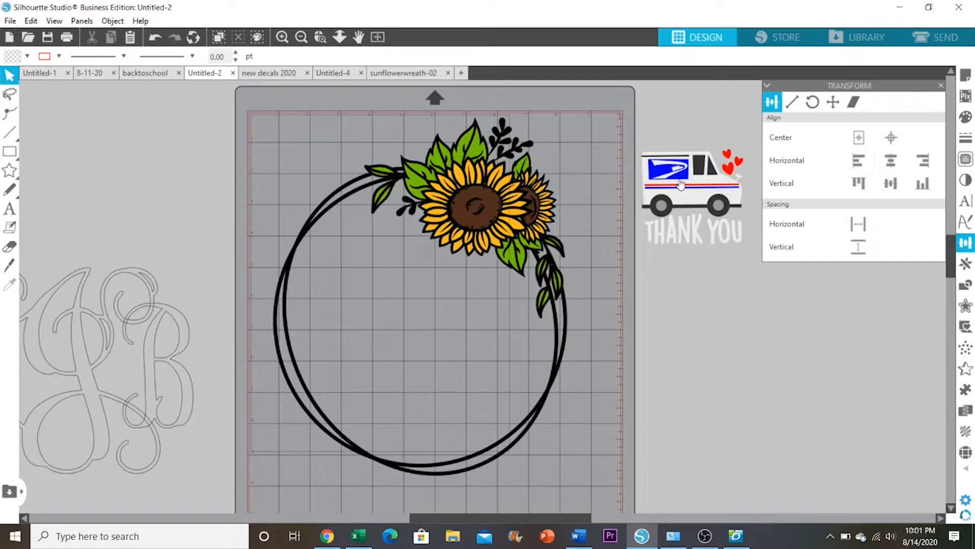
{"action": "left_click_drag", "start_coordinate": [288, 150], "coordinate": [506, 226]}
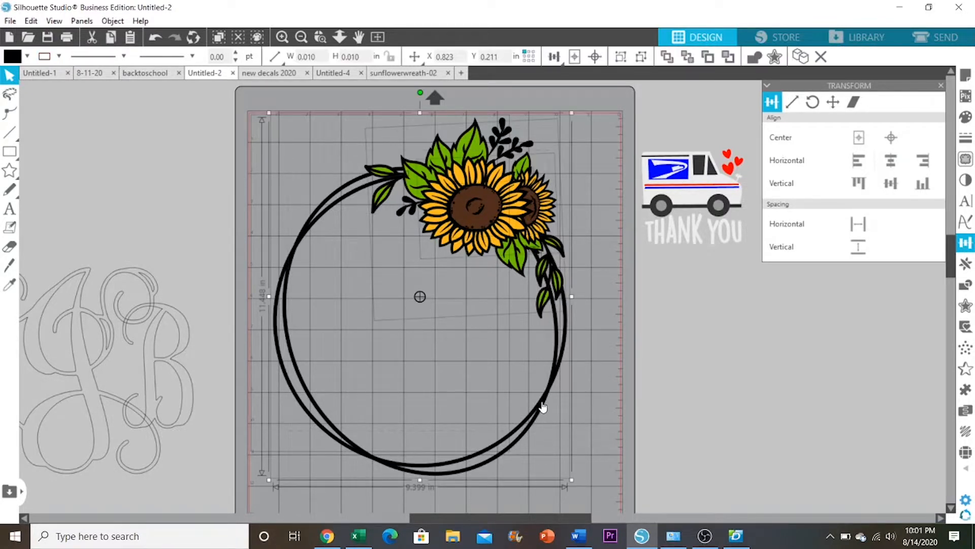
{"action": "mouse_move", "coordinate": [542, 406]}
{"action": "left_mouse_down"}
{"action": "mouse_move", "coordinate": [547, 344]}
{"action": "mouse_move", "coordinate": [543, 411]}
{"action": "left_mouse_up"}
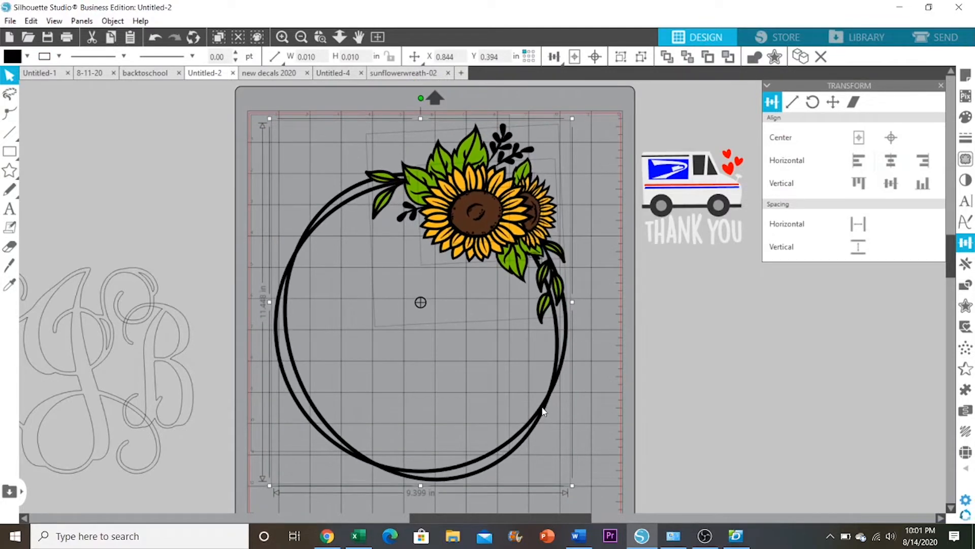
{"action": "left_click", "coordinate": [275, 119]}
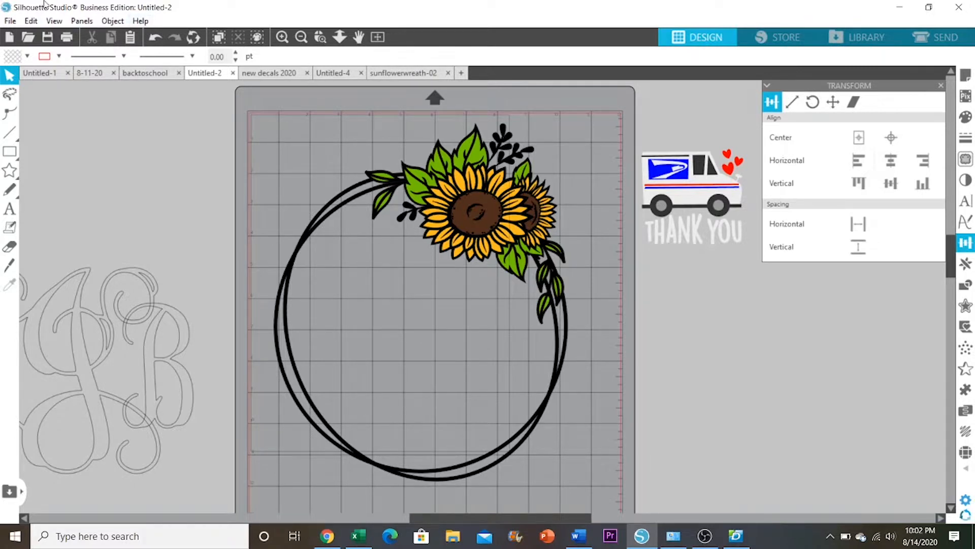
{"action": "left_click", "coordinate": [9, 22]}
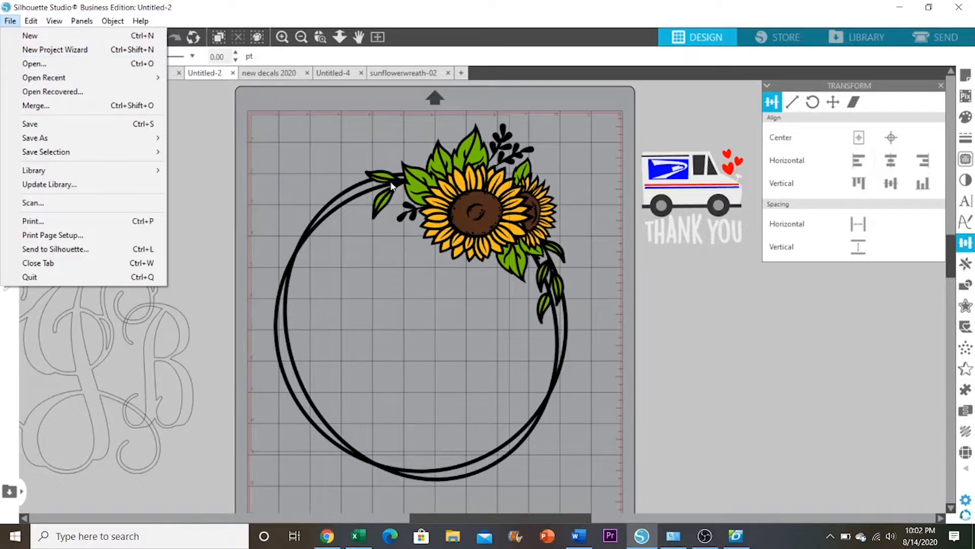
{"action": "left_click", "coordinate": [269, 142]}
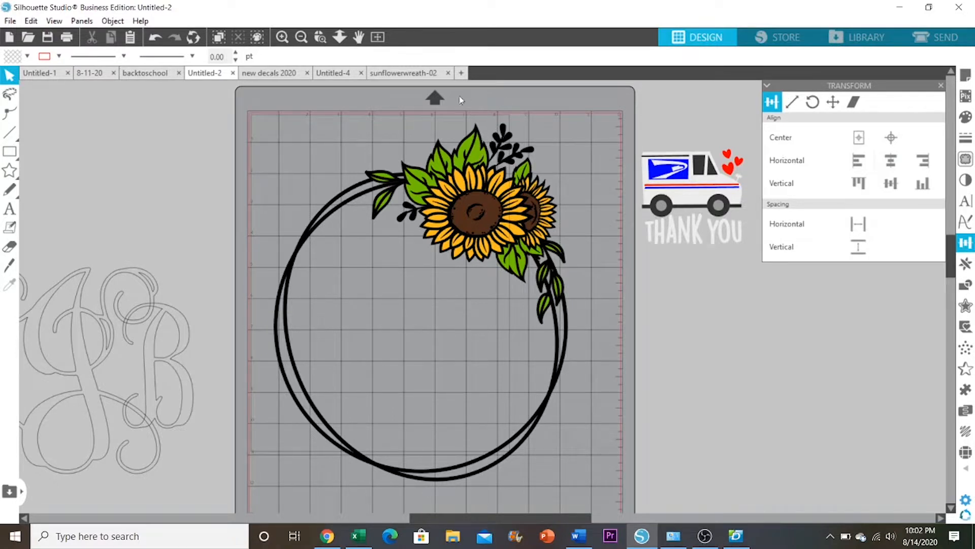
Fill the black outline layer of the sunflower wreath with gray
{"action": "left_click", "coordinate": [478, 152]}
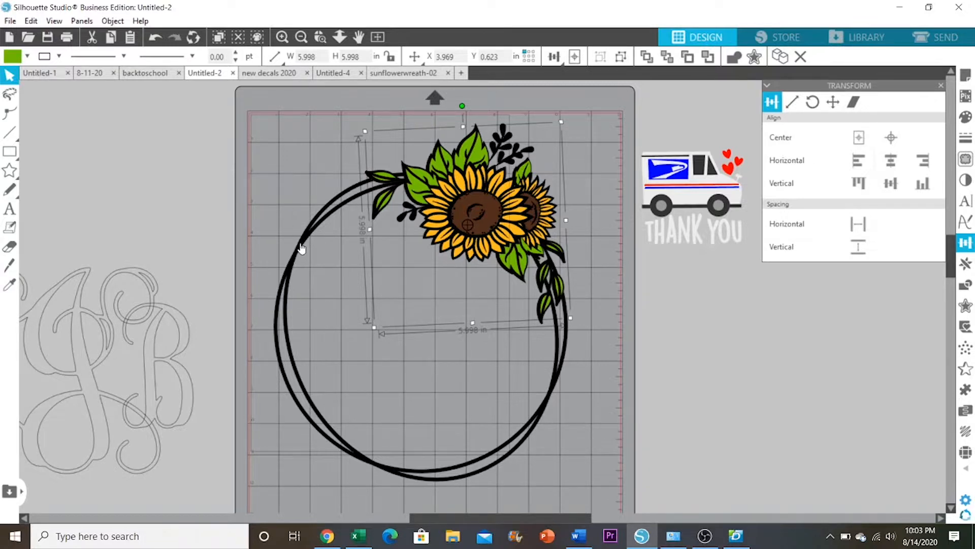
{"action": "left_click", "coordinate": [280, 207]}
{"action": "left_click", "coordinate": [298, 223]}
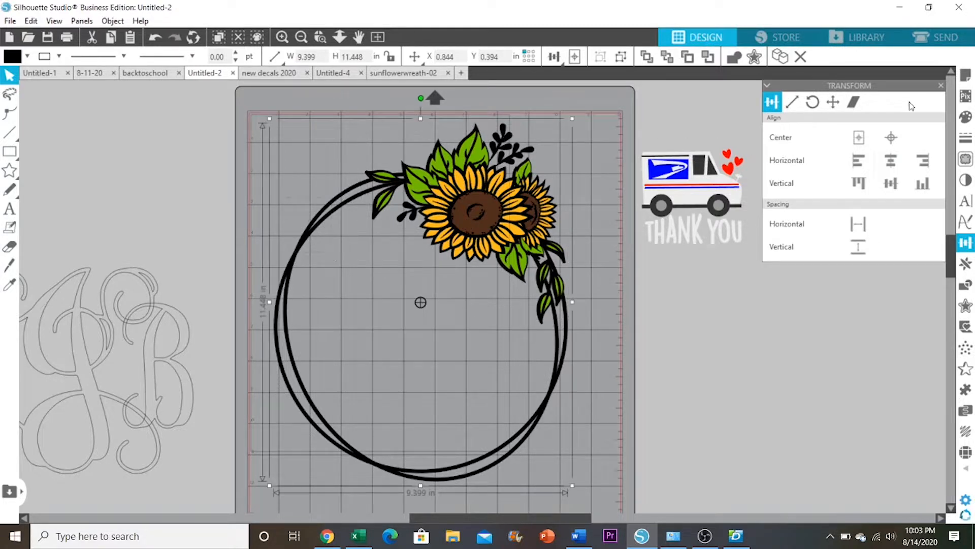
{"action": "left_click", "coordinate": [962, 116]}
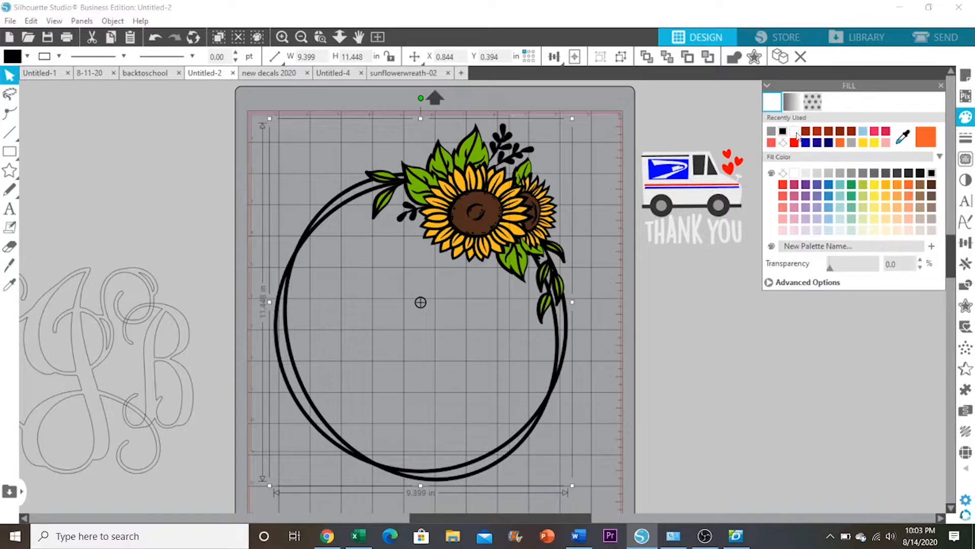
{"action": "left_click", "coordinate": [771, 132]}
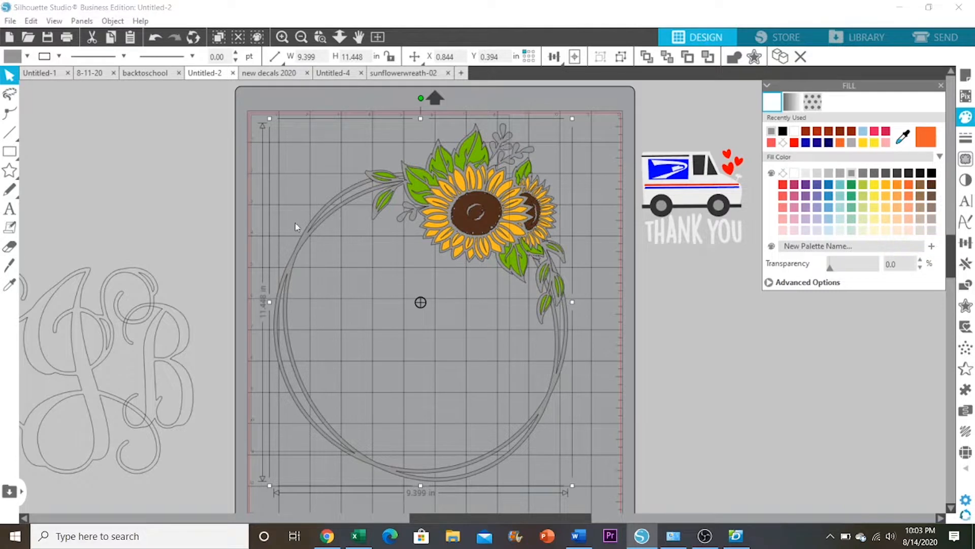
Group all layers of the sunflower wreath and shift the grouped wreath slightly on the mat
{"action": "left_click_drag", "start_coordinate": [504, 148], "coordinate": [506, 149]}
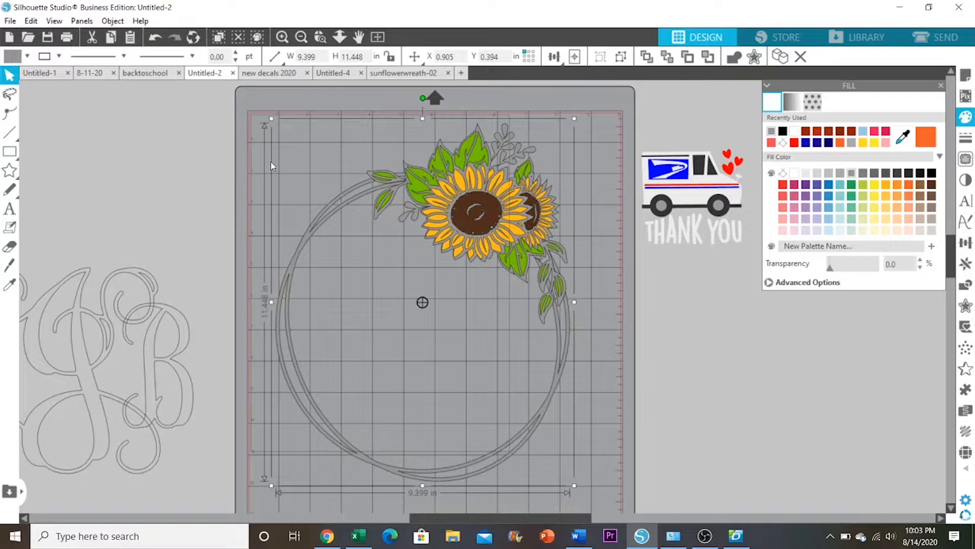
{"action": "left_click_drag", "start_coordinate": [255, 156], "coordinate": [514, 334]}
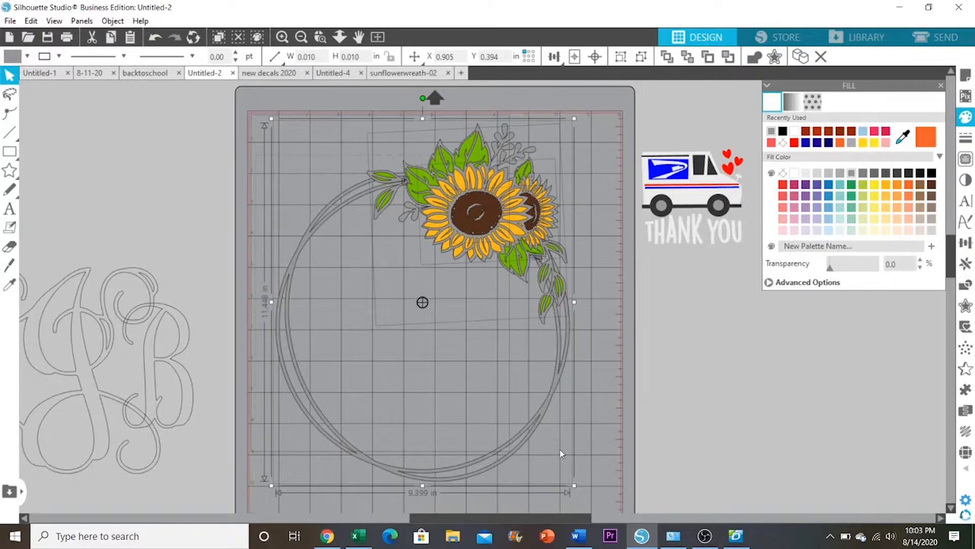
{"action": "scroll", "coordinate": [577, 513], "scroll_direction": "down", "scroll_amount": 1}
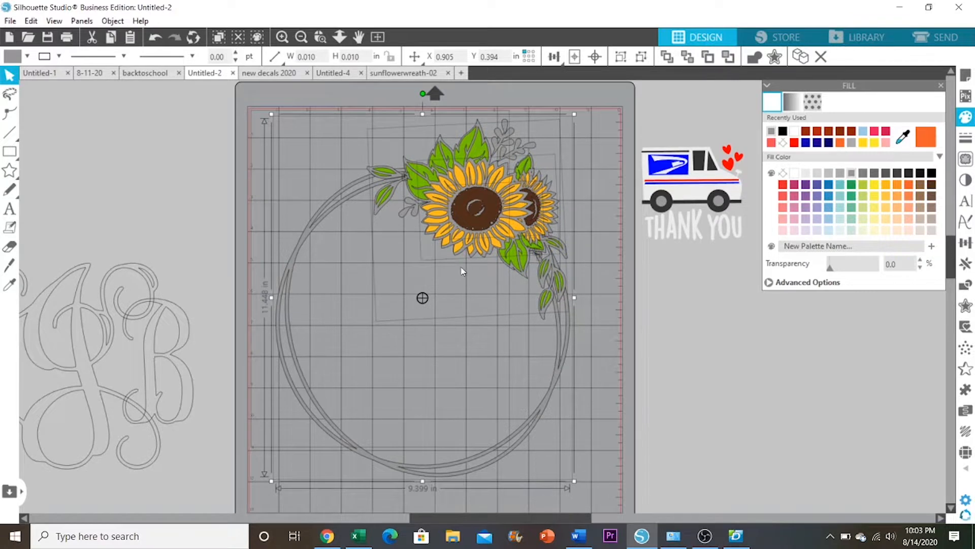
{"action": "right_click", "coordinate": [407, 254]}
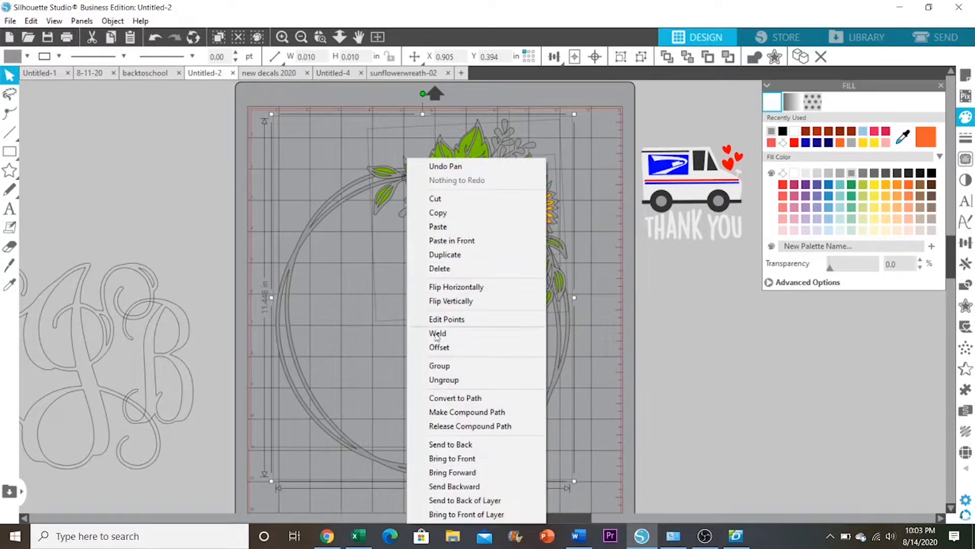
{"action": "left_click", "coordinate": [447, 365]}
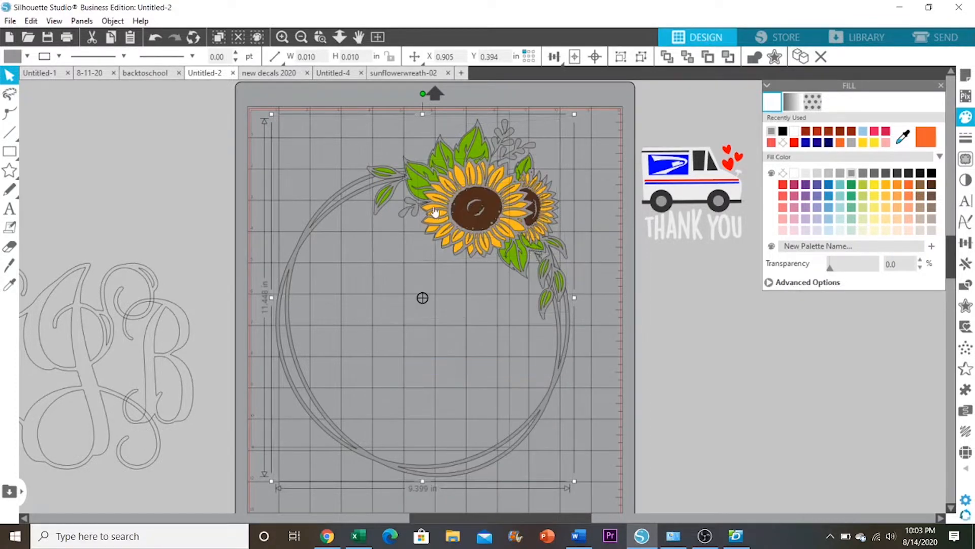
{"action": "mouse_move", "coordinate": [467, 192]}
{"action": "left_mouse_down"}
{"action": "mouse_move", "coordinate": [482, 192]}
{"action": "mouse_move", "coordinate": [473, 193]}
{"action": "left_mouse_up"}
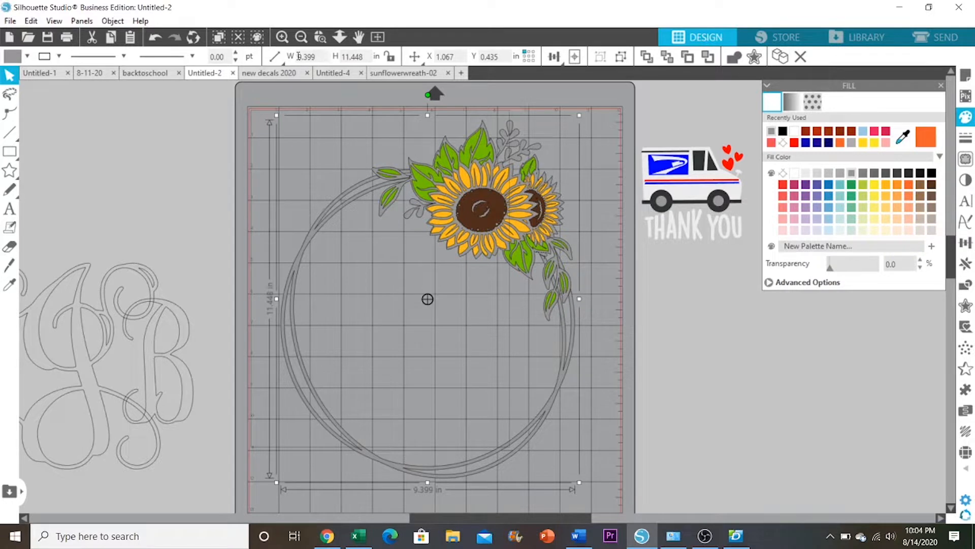
Lock the wreath's aspect ratio, set its height to 5 inches, and reposition it on the mat
{"action": "left_click", "coordinate": [390, 58]}
{"action": "double_click", "coordinate": [353, 56]}
{"action": "type", "text": "5"}
{"action": "key", "text": "Return"}
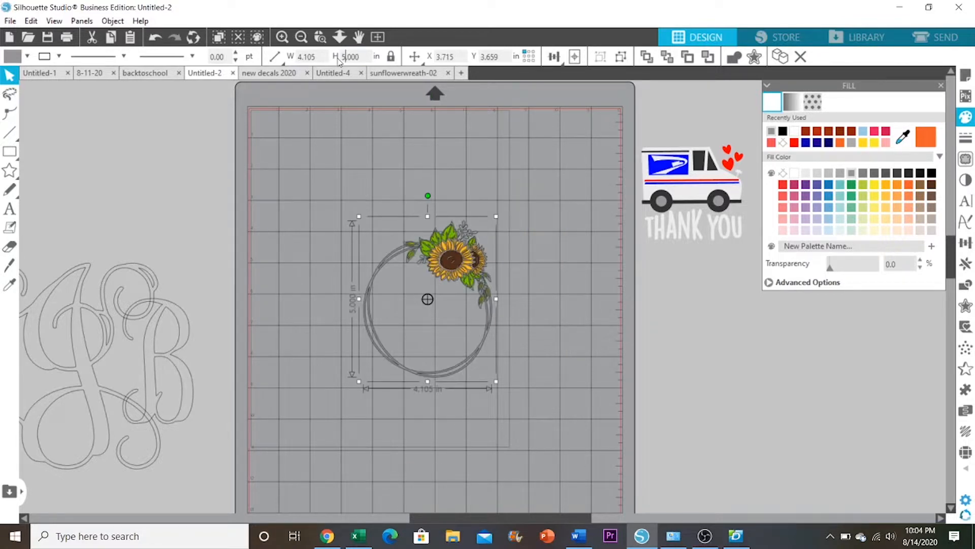
{"action": "left_click", "coordinate": [282, 37]}
{"action": "left_click", "coordinate": [282, 37]}
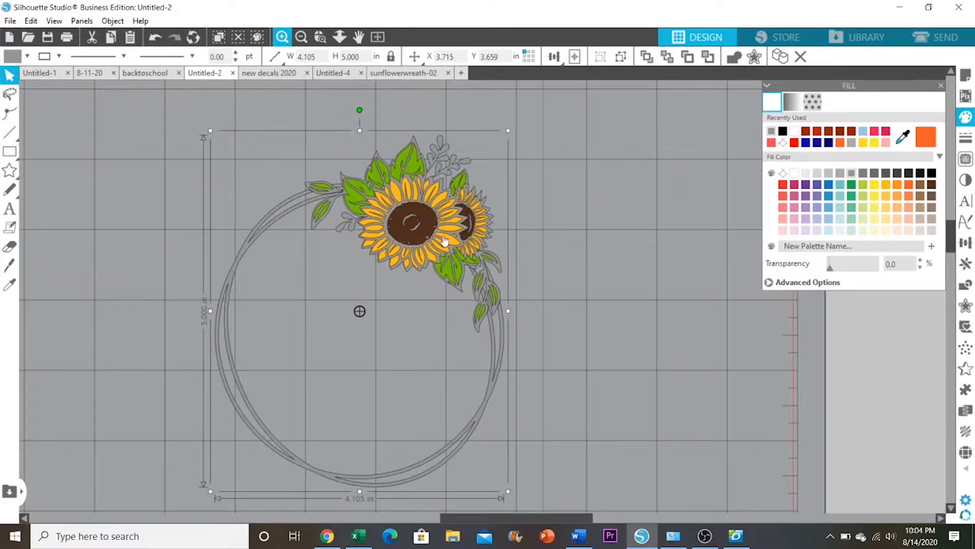
{"action": "left_click_drag", "start_coordinate": [444, 239], "coordinate": [523, 208]}
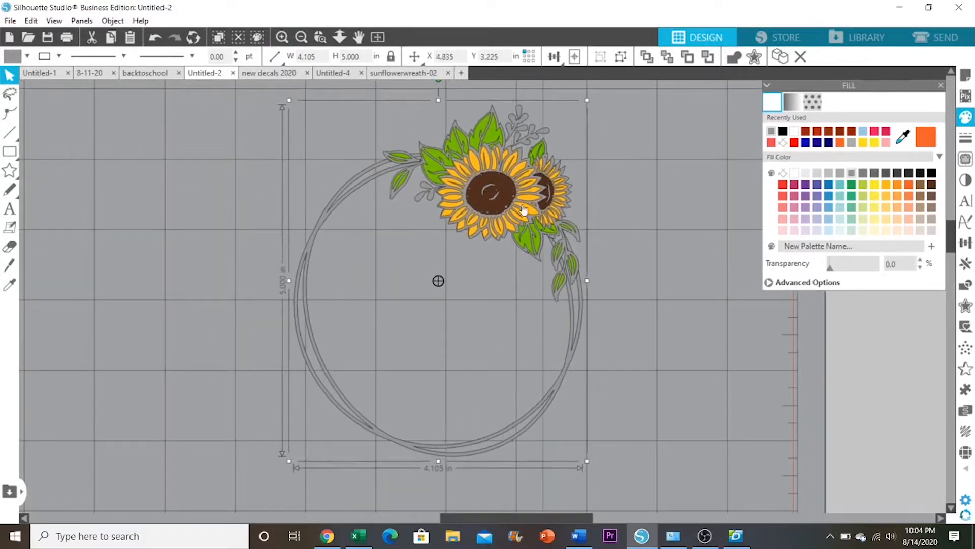
Bring the three-letter monogram onto the mat below the wreath and fill it with gray
{"action": "left_click", "coordinate": [302, 37]}
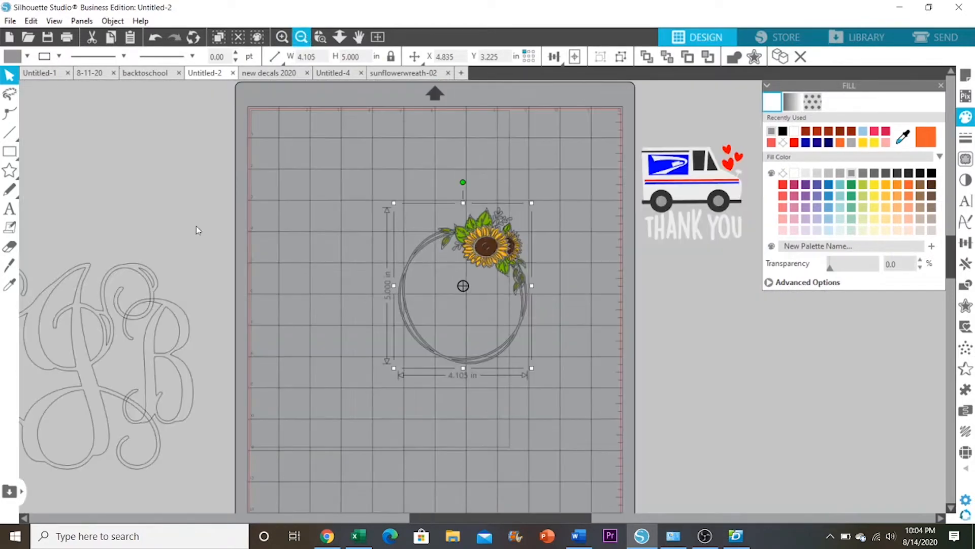
{"action": "left_click_drag", "start_coordinate": [427, 521], "coordinate": [333, 518]}
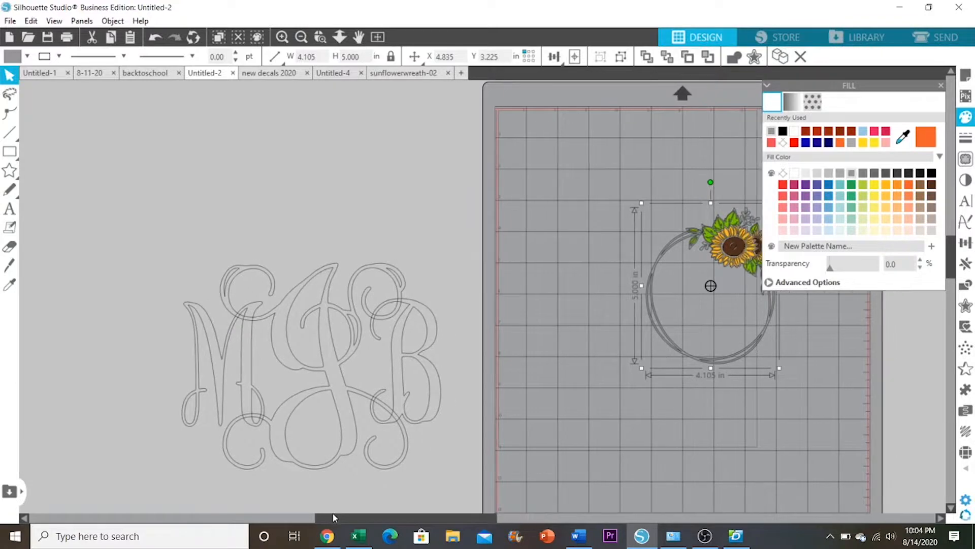
{"action": "left_click_drag", "start_coordinate": [140, 346], "coordinate": [614, 403]}
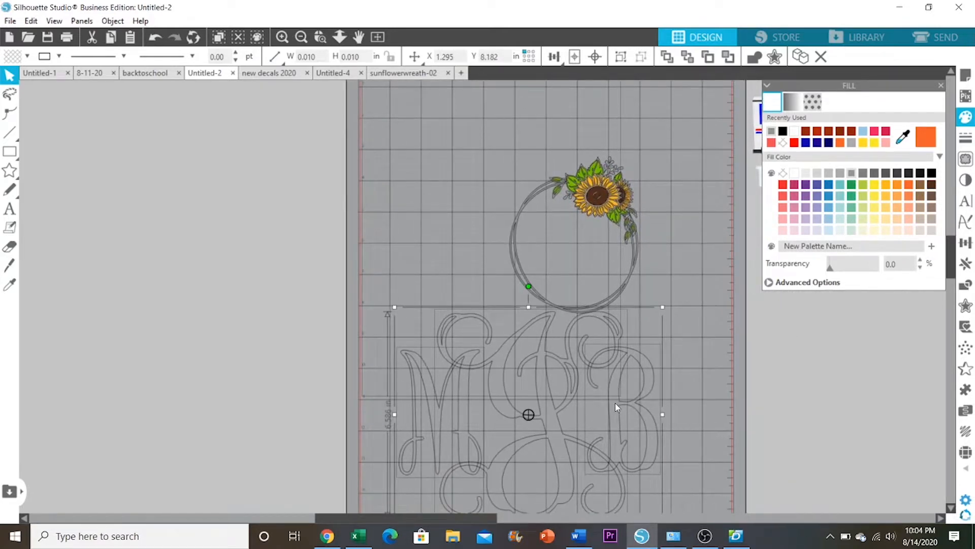
{"action": "left_click", "coordinate": [771, 131]}
Scale the monogram down to about 3.03 inches wide and position it inside the wreath below the sunflowers
{"action": "left_click", "coordinate": [965, 243]}
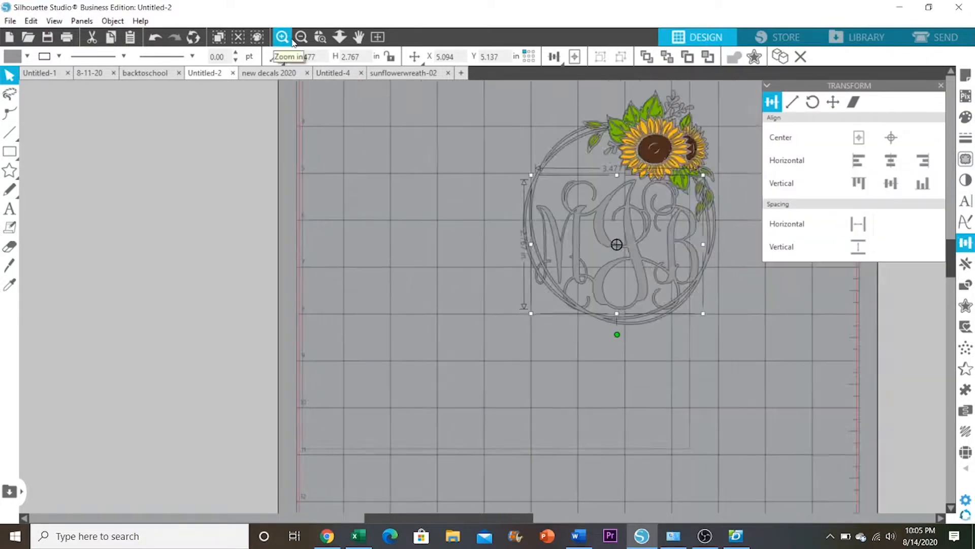
{"action": "left_click", "coordinate": [287, 39]}
{"action": "left_click", "coordinate": [288, 39]}
{"action": "left_click", "coordinate": [301, 37]}
{"action": "left_click", "coordinate": [302, 37]}
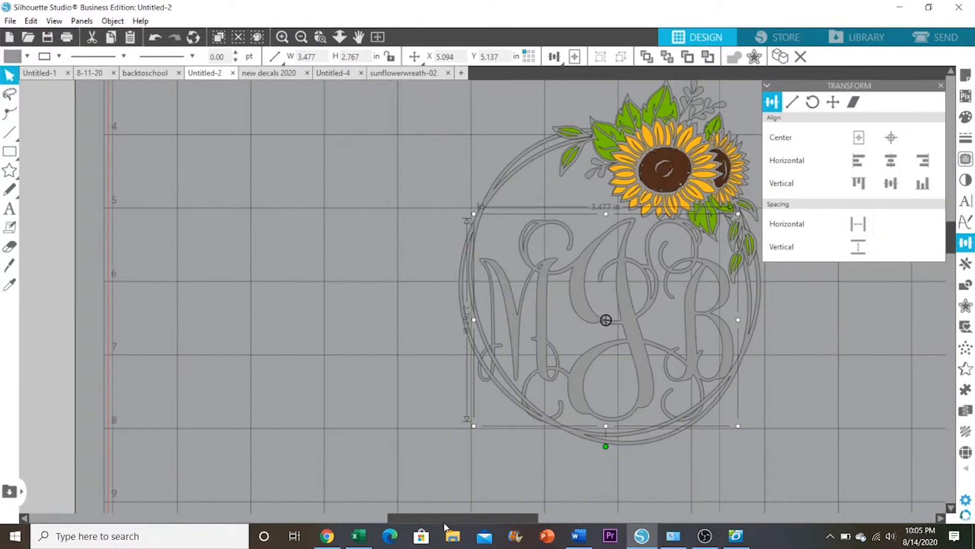
{"action": "left_click_drag", "start_coordinate": [446, 519], "coordinate": [498, 520]}
{"action": "left_click_drag", "start_coordinate": [951, 239], "coordinate": [951, 236]}
{"action": "left_click_drag", "start_coordinate": [573, 245], "coordinate": [535, 283]}
{"action": "left_click_drag", "start_coordinate": [495, 338], "coordinate": [515, 314]}
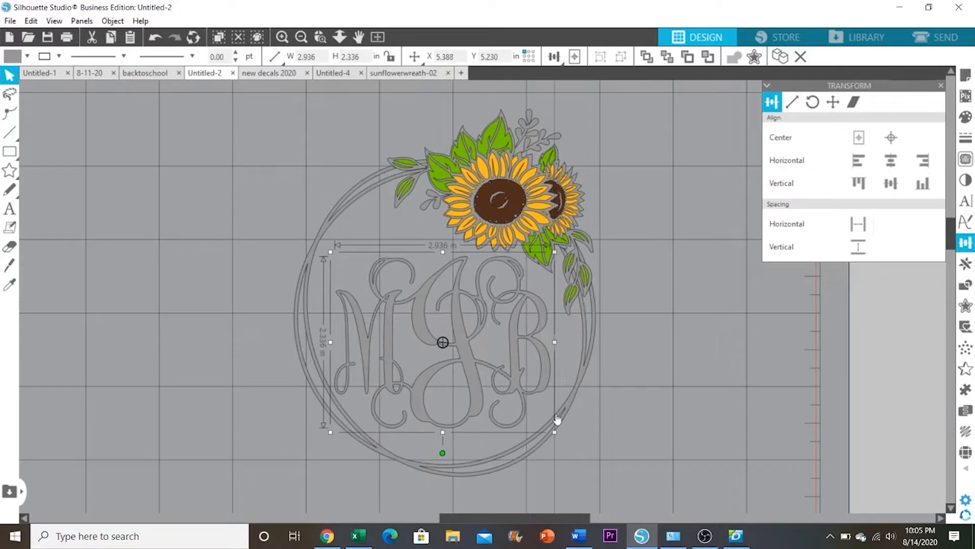
{"action": "left_click_drag", "start_coordinate": [555, 433], "coordinate": [566, 441]}
{"action": "left_click_drag", "start_coordinate": [479, 355], "coordinate": [486, 355]}
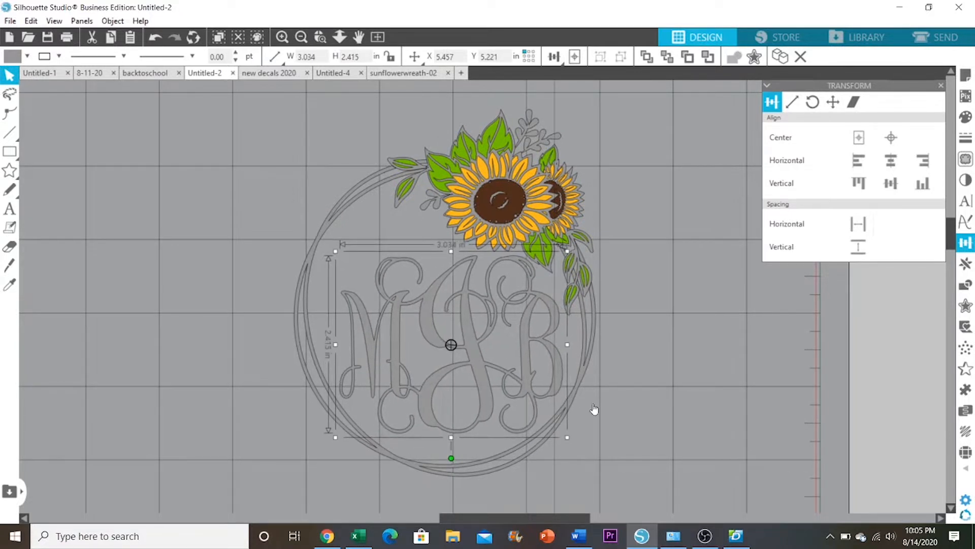
Align the monogram and wreath on their horizontal centers and adjust the monogram's position inside the ring by hand
{"action": "key", "text": "ctrl+a"}
{"action": "left_click", "coordinate": [891, 160]}
{"action": "left_click", "coordinate": [668, 319]}
{"action": "left_click_drag", "start_coordinate": [545, 334], "coordinate": [551, 334]}
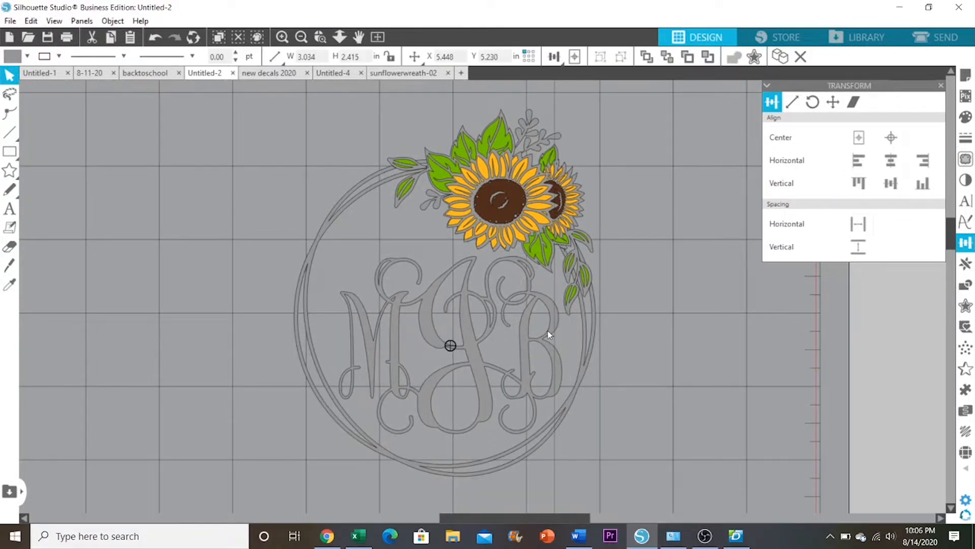
Try centering the monogram and wreath horizontally on each other again, and undo the alignment
{"action": "key", "text": "ctrl+a"}
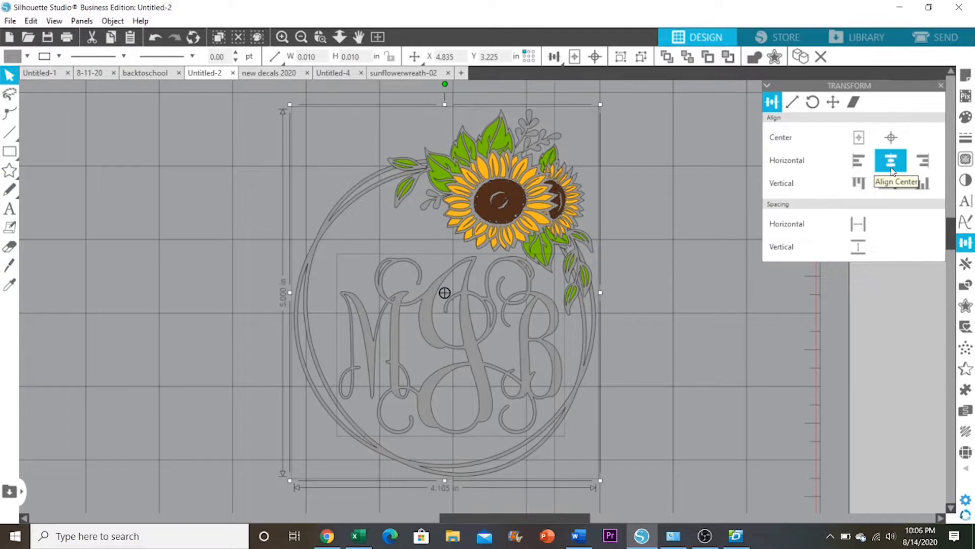
{"action": "left_click", "coordinate": [681, 316]}
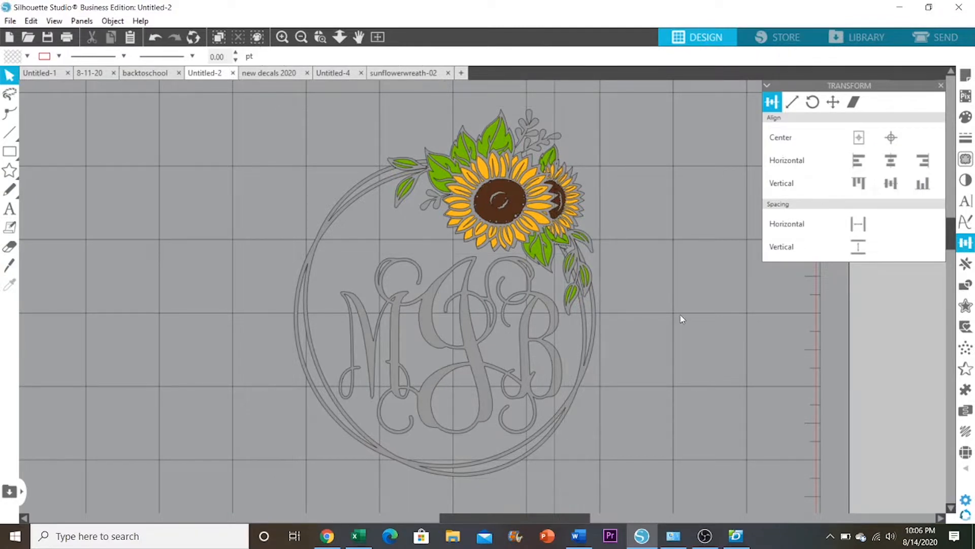
{"action": "key", "text": "ctrl+a"}
{"action": "left_click", "coordinate": [891, 161]}
{"action": "left_click", "coordinate": [155, 37]}
{"action": "left_click", "coordinate": [627, 389]}
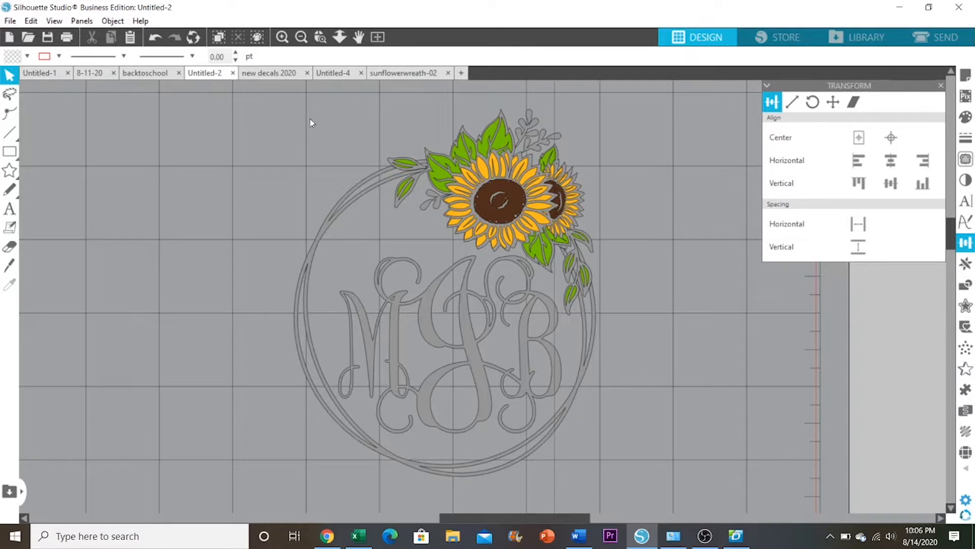
Ungroup the sunflower wreath into its separate color layers
{"action": "left_click", "coordinate": [395, 172]}
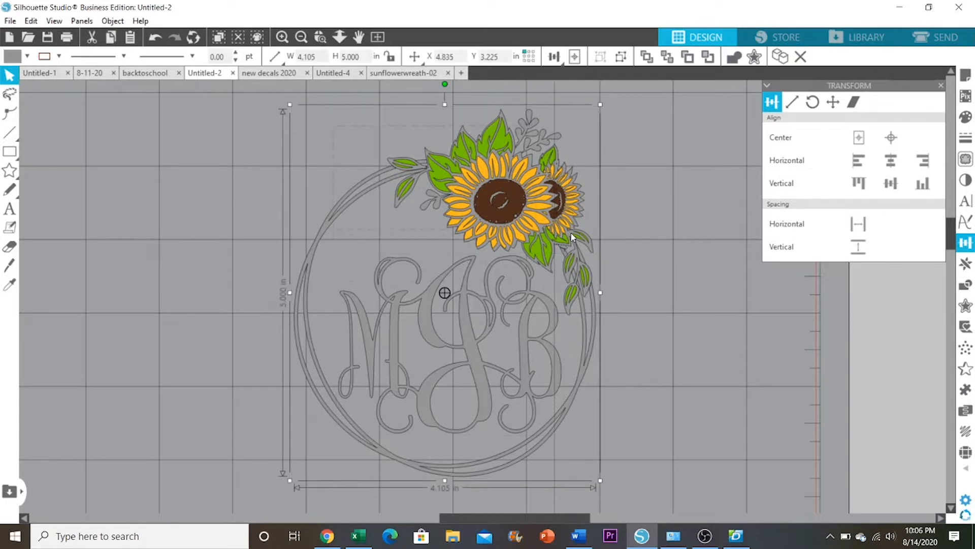
{"action": "right_click", "coordinate": [541, 216]}
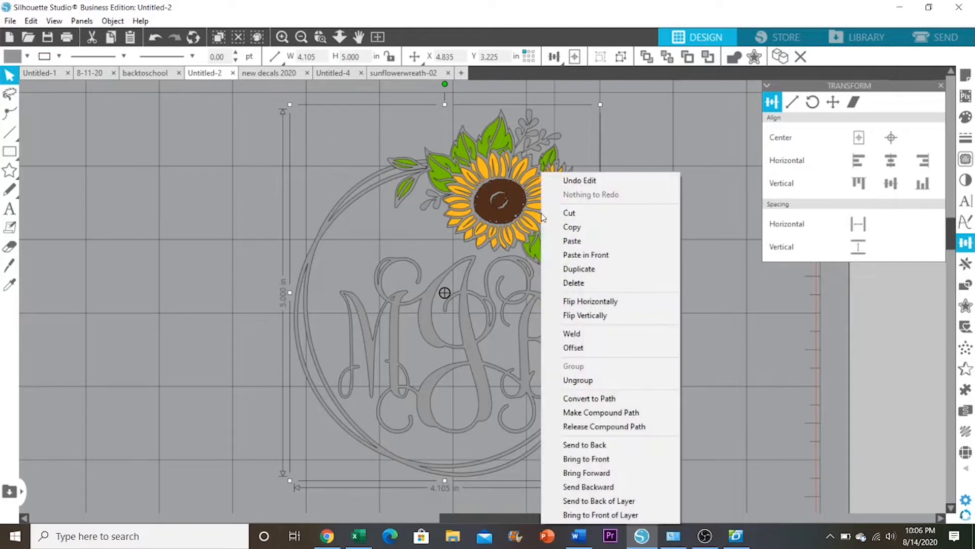
{"action": "left_click", "coordinate": [605, 380]}
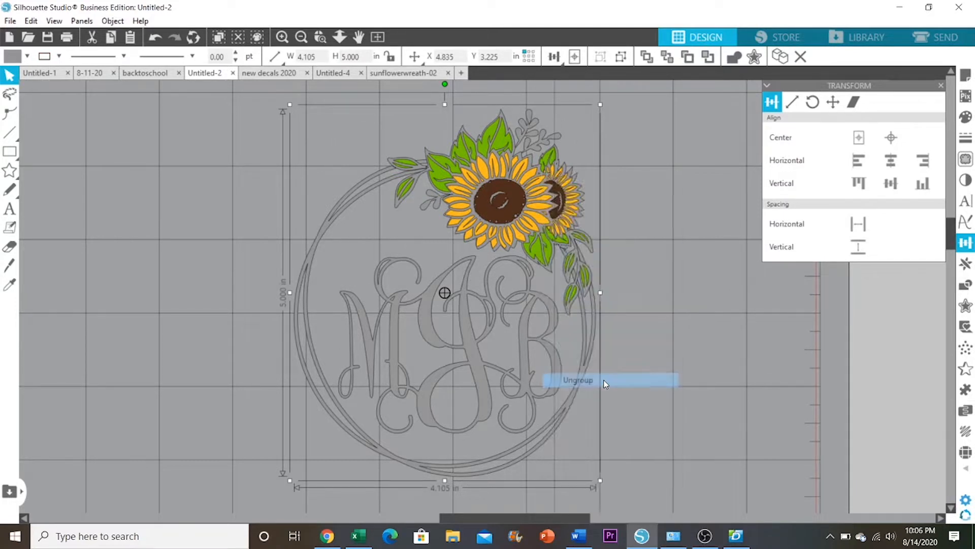
Group the monogram with the gray wreath base layer, leaving the flower and leaf color layers separate
{"action": "left_click", "coordinate": [624, 324]}
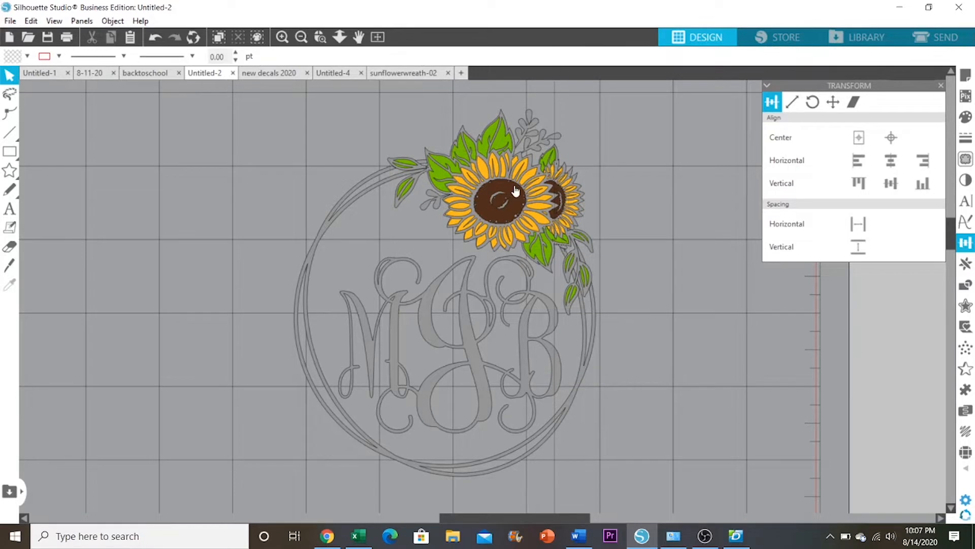
{"action": "left_click", "coordinate": [476, 330]}
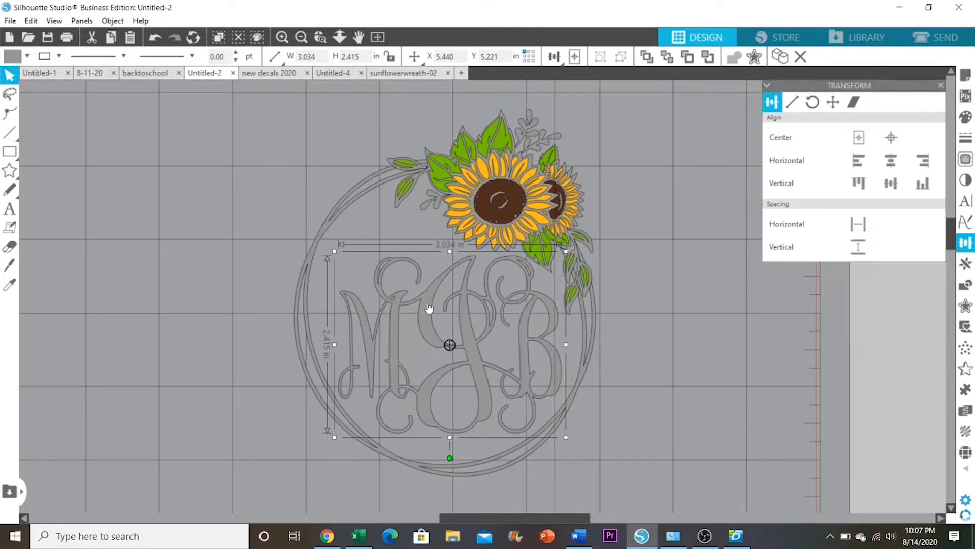
{"action": "left_click", "coordinate": [328, 229]}
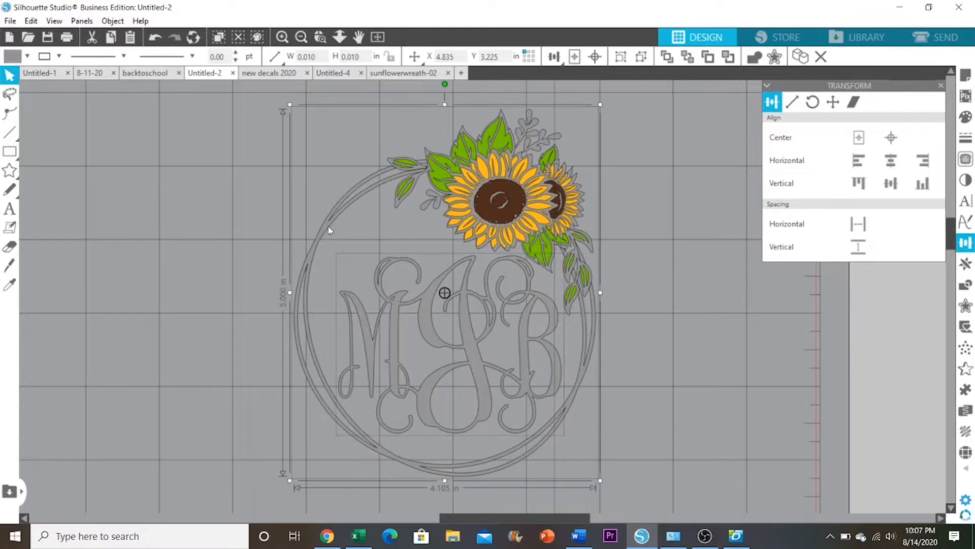
{"action": "right_click", "coordinate": [329, 230]}
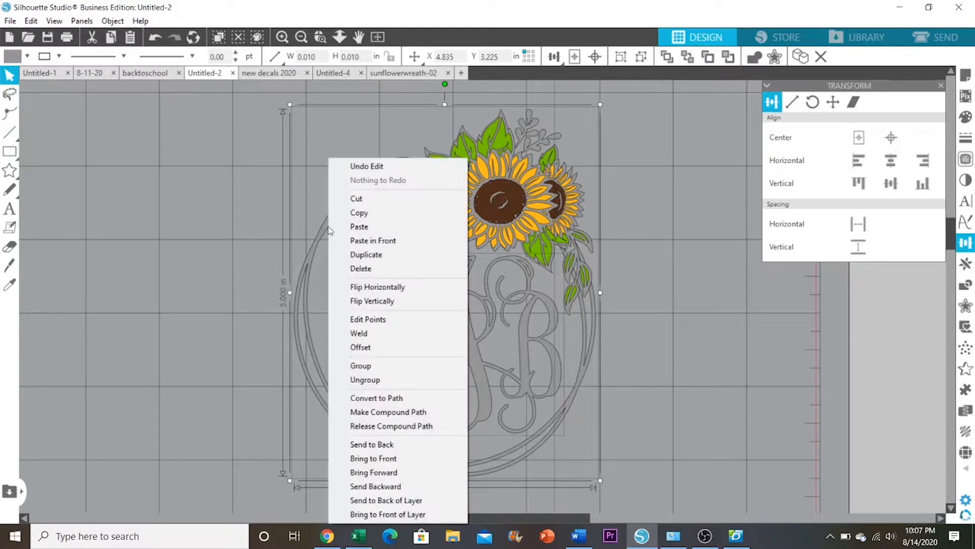
{"action": "left_click", "coordinate": [392, 364]}
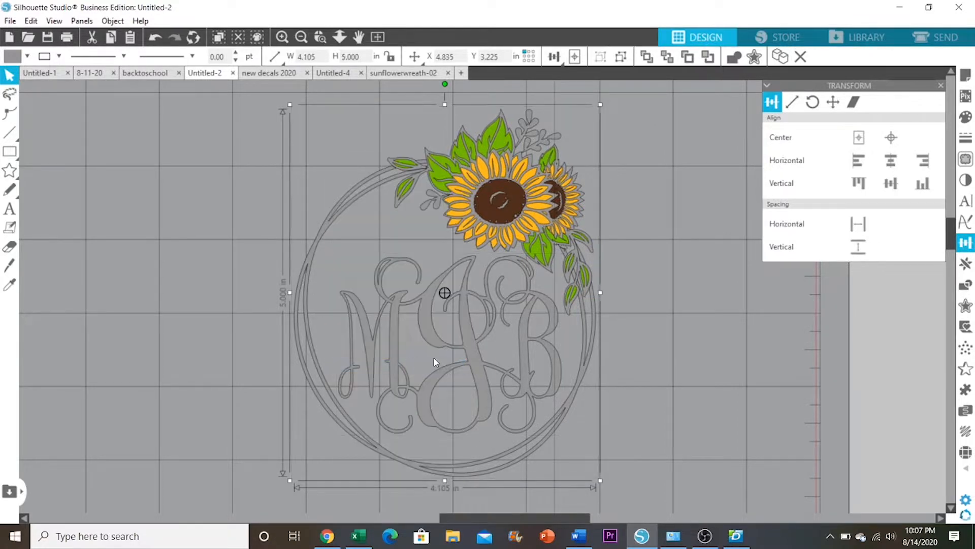
Separate the color layers by moving the monogram wreath base, green leaves, yellow petals and brown flower centers apart
{"action": "left_click_drag", "start_coordinate": [464, 346], "coordinate": [242, 334]}
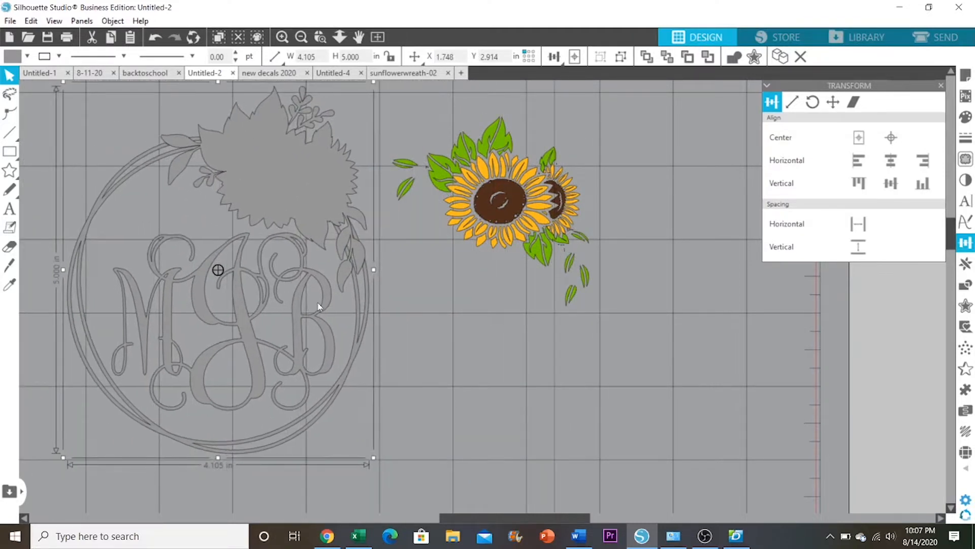
{"action": "left_click_drag", "start_coordinate": [551, 139], "coordinate": [680, 111]}
{"action": "left_click", "coordinate": [531, 148]}
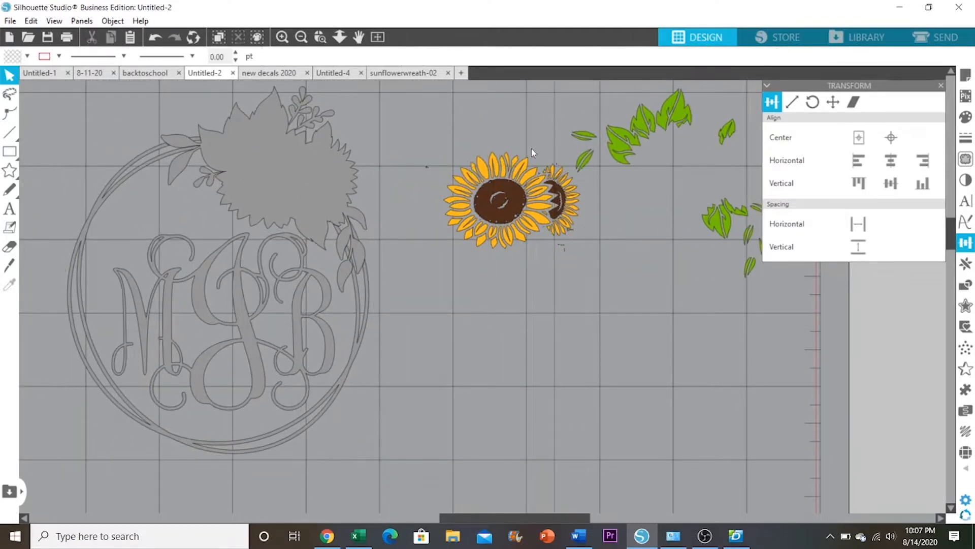
{"action": "left_click_drag", "start_coordinate": [535, 166], "coordinate": [511, 288]}
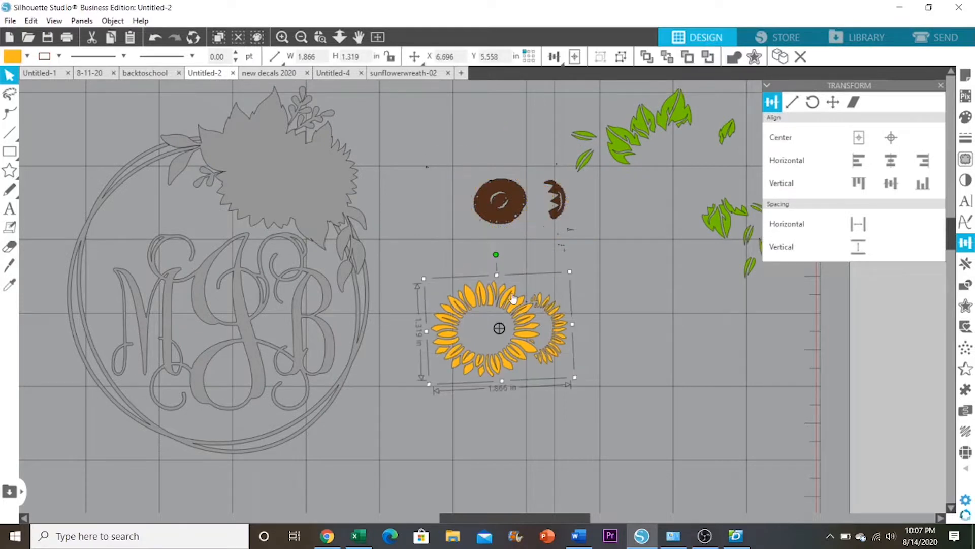
{"action": "left_click_drag", "start_coordinate": [511, 201], "coordinate": [487, 181]}
{"action": "left_click", "coordinate": [437, 133]}
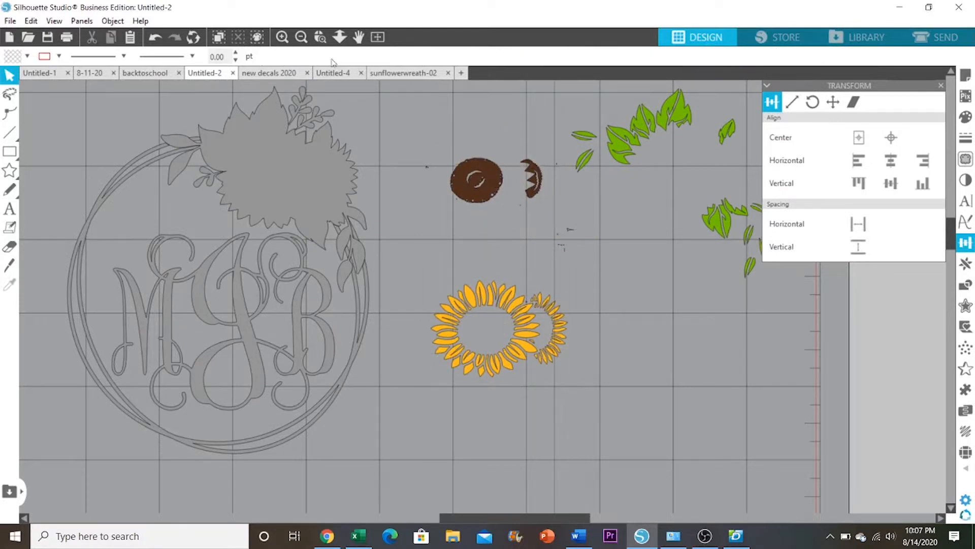
Set the cutting mat to Cameo 12 x 12 in
{"action": "left_click", "coordinate": [301, 38]}
{"action": "left_click", "coordinate": [301, 38]}
{"action": "left_click", "coordinate": [301, 38]}
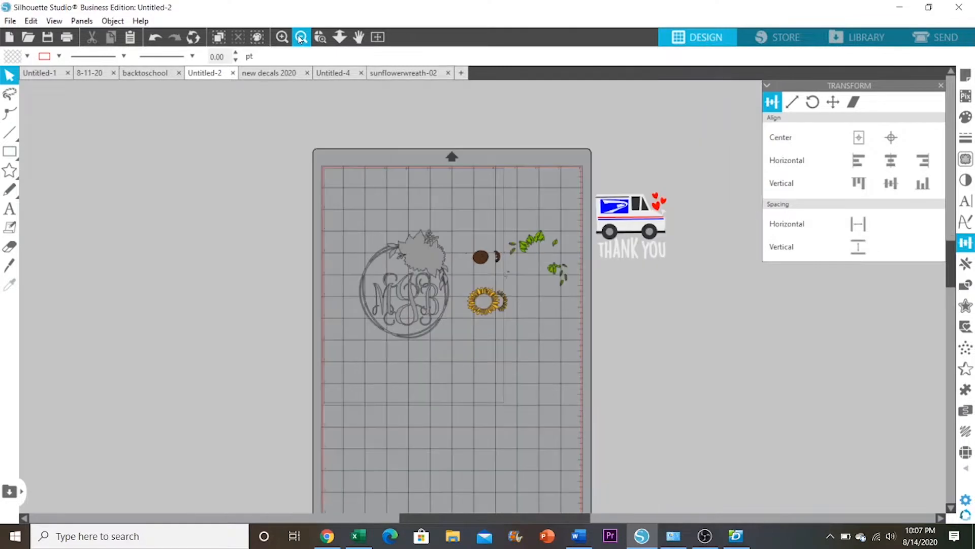
{"action": "left_click", "coordinate": [282, 36]}
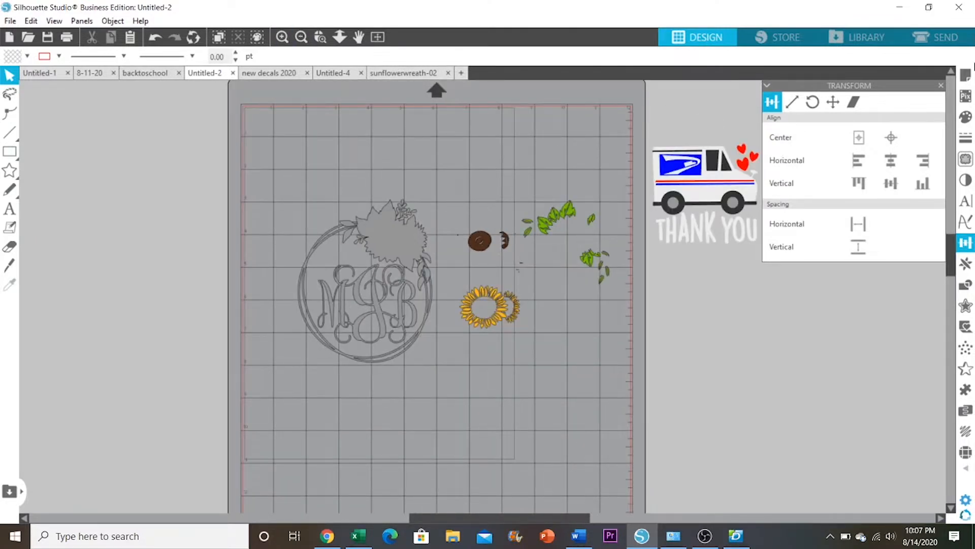
{"action": "left_click", "coordinate": [966, 76]}
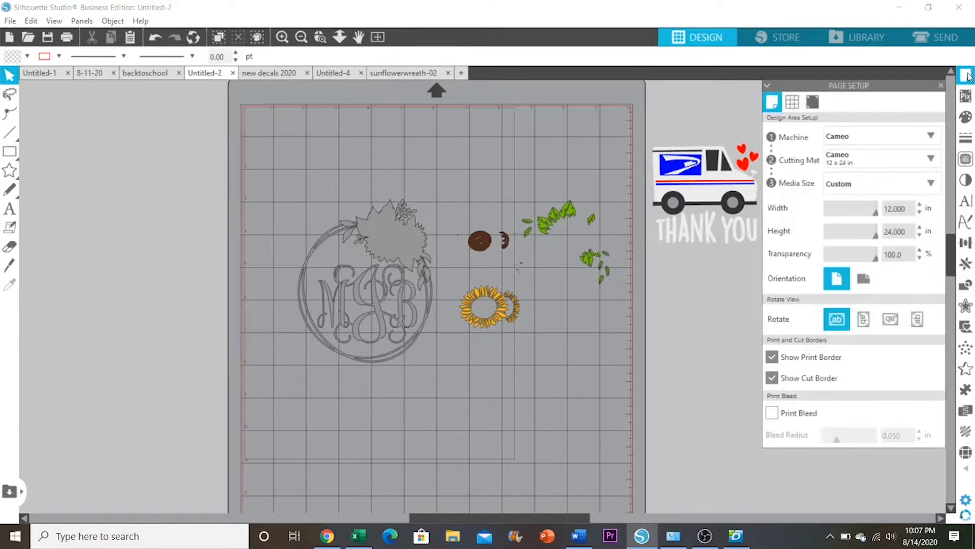
{"action": "left_click", "coordinate": [859, 165]}
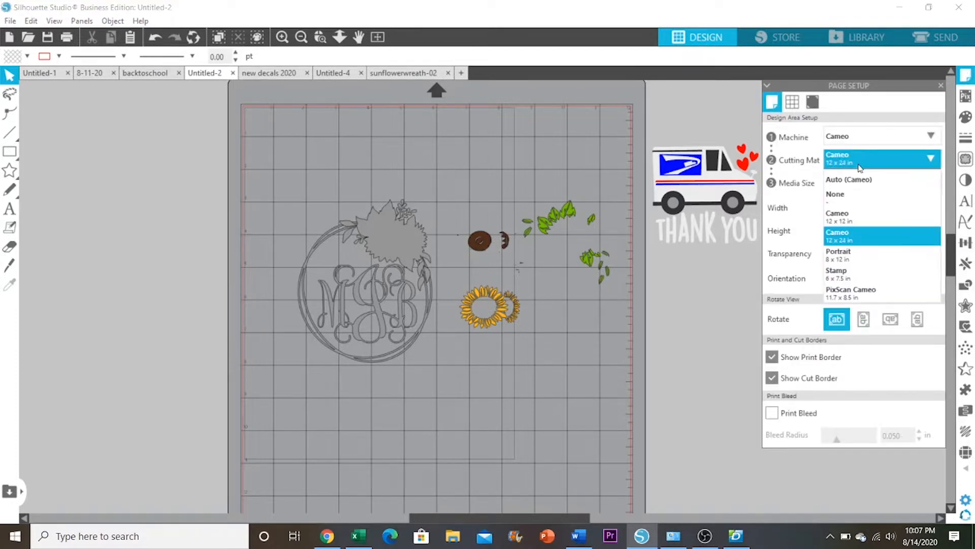
{"action": "left_click", "coordinate": [864, 218]}
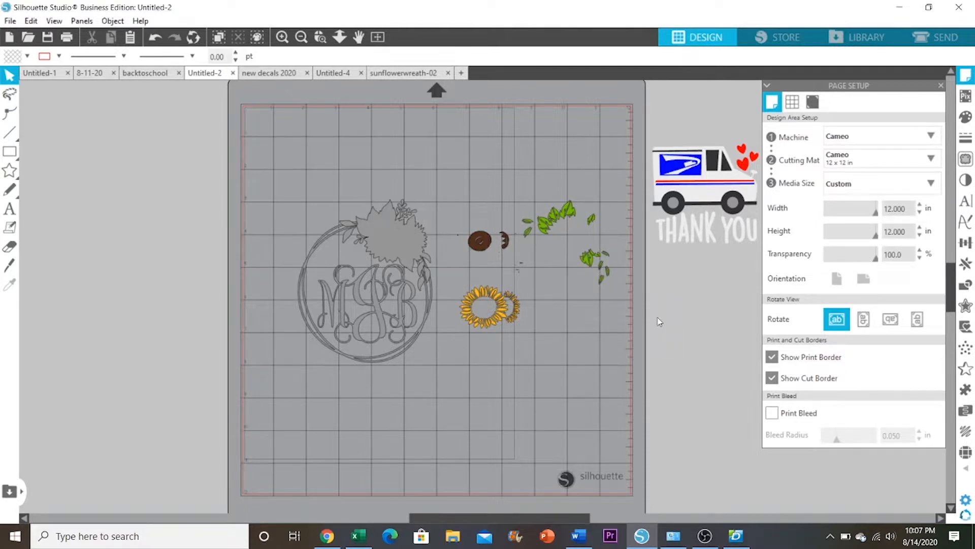
{"action": "scroll", "coordinate": [957, 290], "scroll_direction": "down", "scroll_amount": 3}
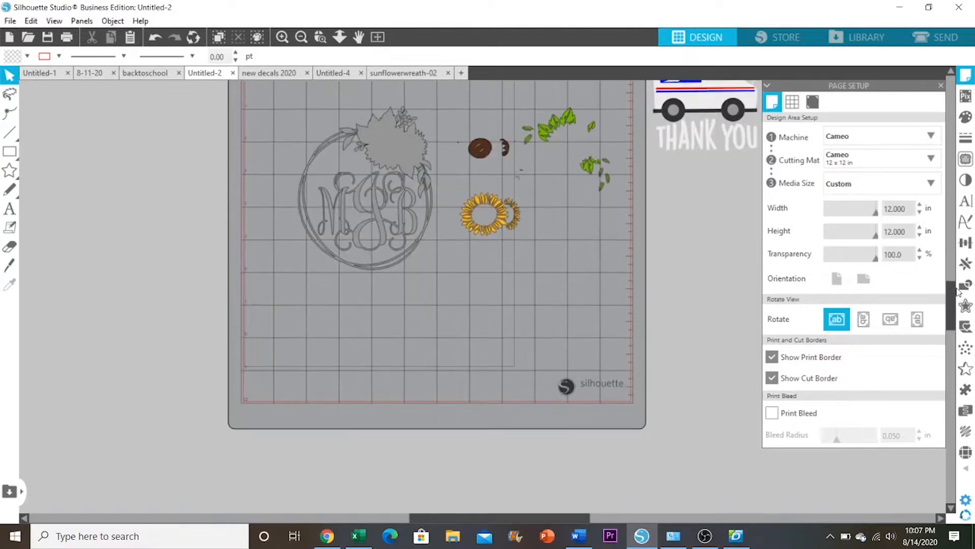
{"action": "scroll", "coordinate": [957, 290], "scroll_direction": "up", "scroll_amount": 3}
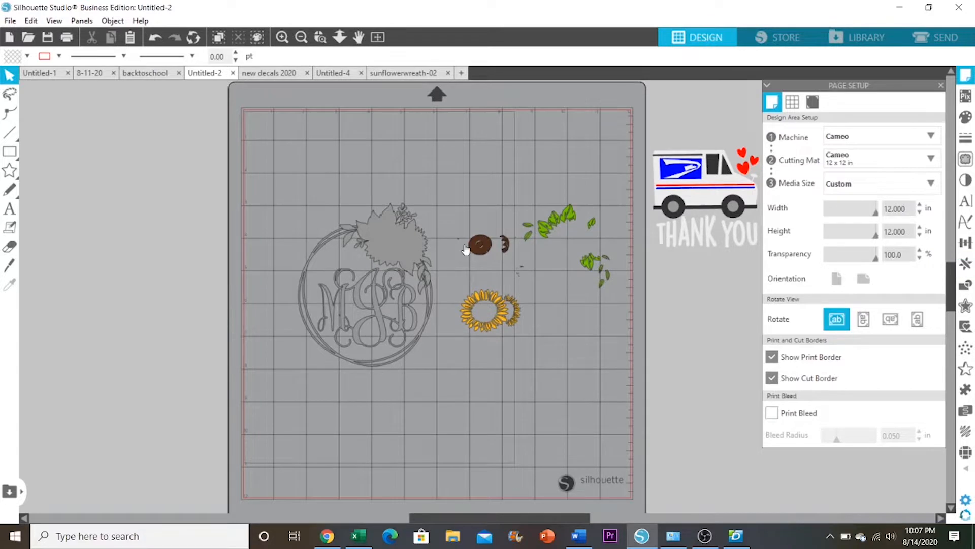
Place the monogram wreath base in the mat's upper-left corner and the brown flower centers in its upper-right corner
{"action": "left_click_drag", "start_coordinate": [396, 233], "coordinate": [360, 152]}
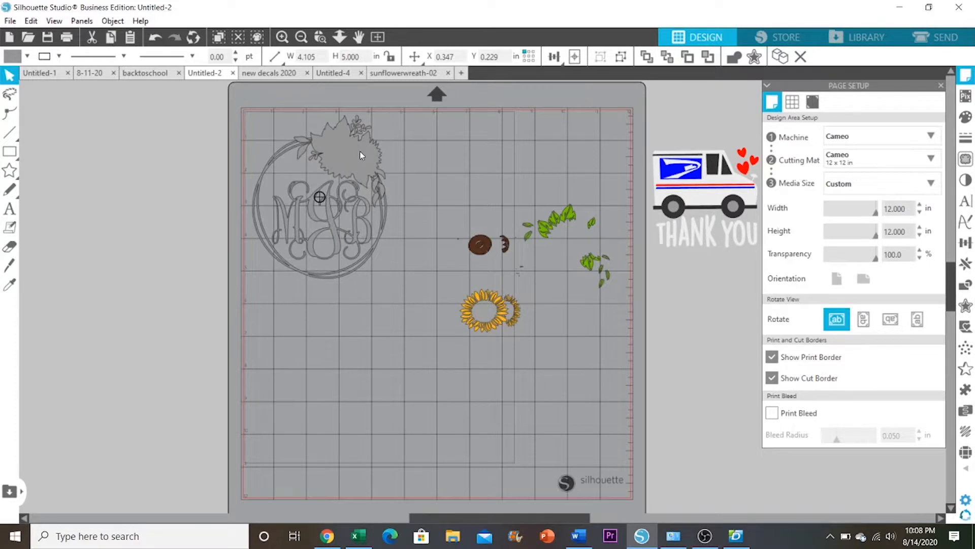
{"action": "key", "text": "Escape"}
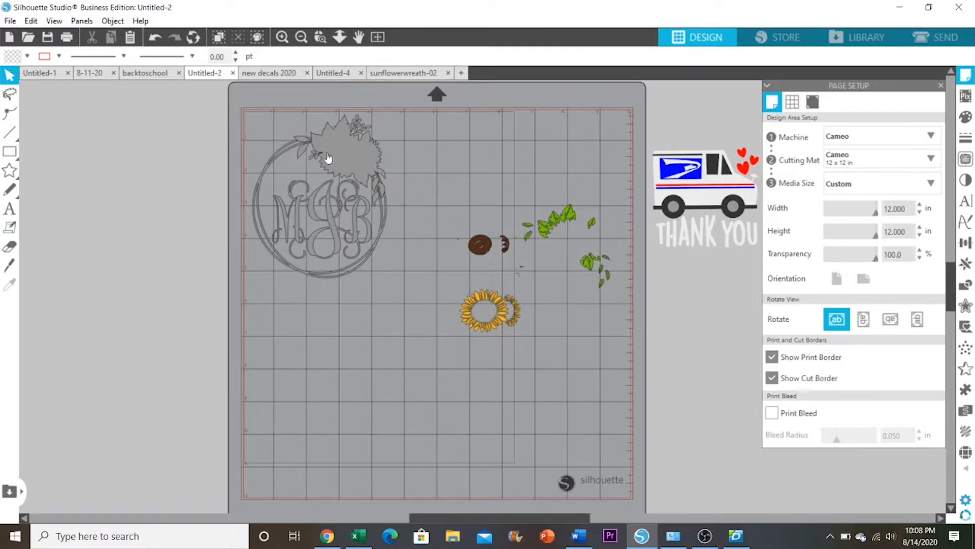
{"action": "left_click_drag", "start_coordinate": [489, 245], "coordinate": [604, 129]}
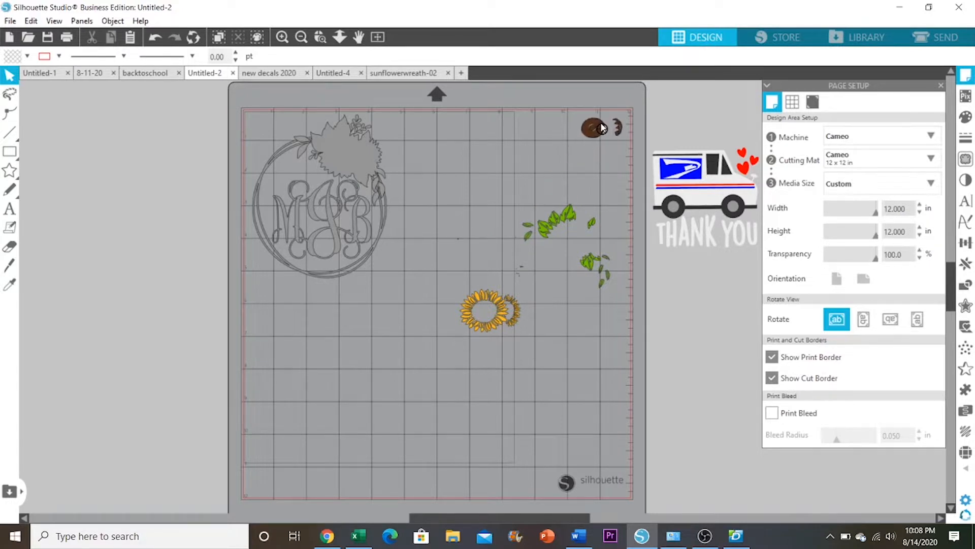
{"action": "left_click", "coordinate": [601, 148]}
Place the green leaves in the mat's lower-right corner and the yellow petals in its lower-left corner
{"action": "left_click_drag", "start_coordinate": [568, 230], "coordinate": [579, 424]}
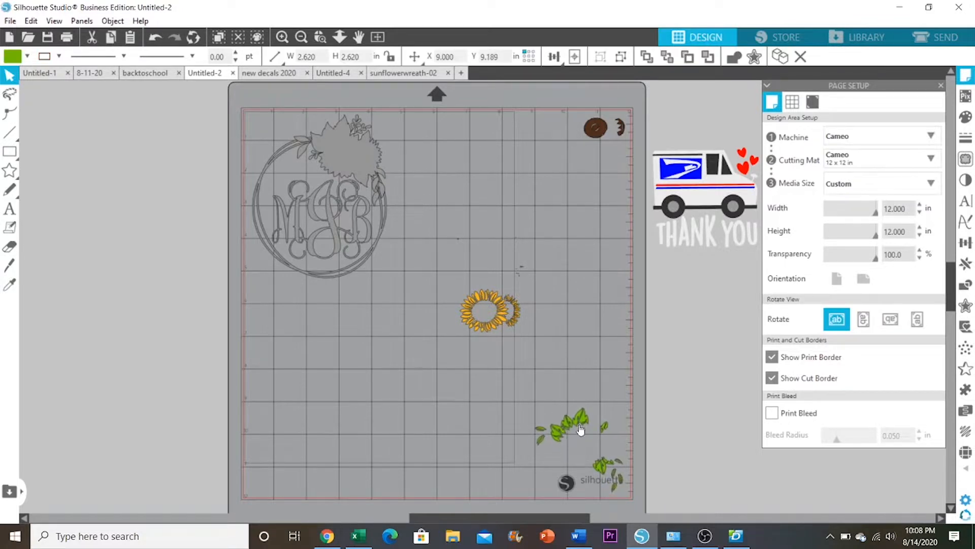
{"action": "left_click", "coordinate": [581, 432]}
{"action": "left_click_drag", "start_coordinate": [516, 319], "coordinate": [308, 478]}
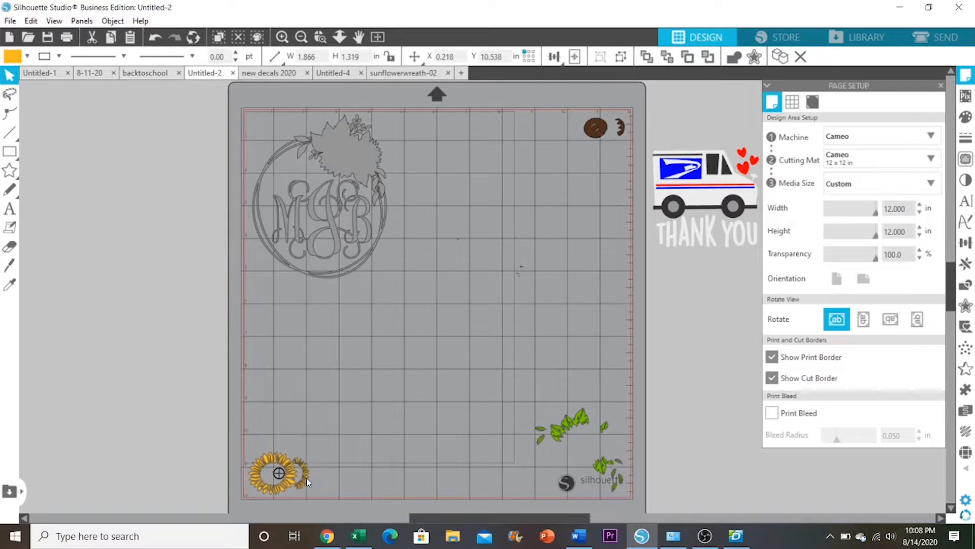
{"action": "left_click", "coordinate": [392, 448]}
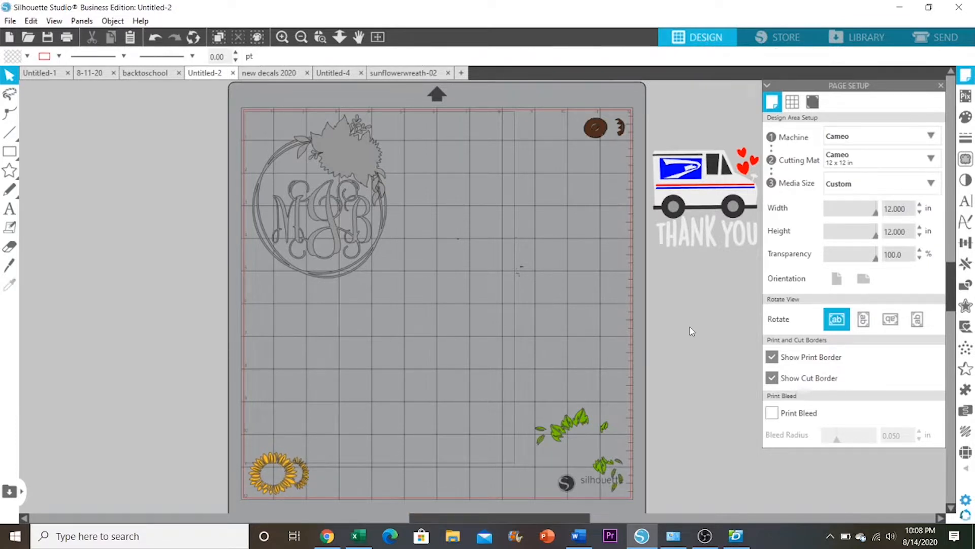
{"action": "left_click_drag", "start_coordinate": [954, 273], "coordinate": [954, 276]}
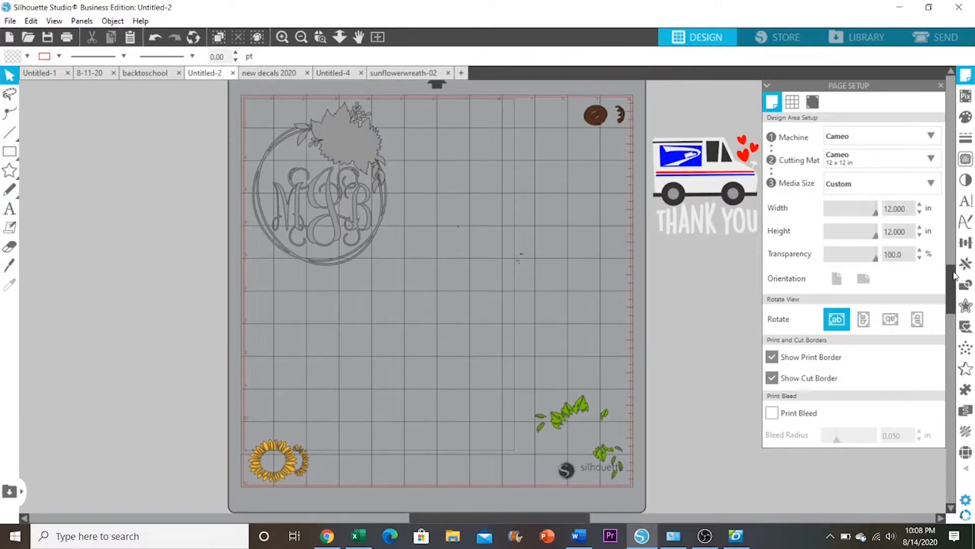